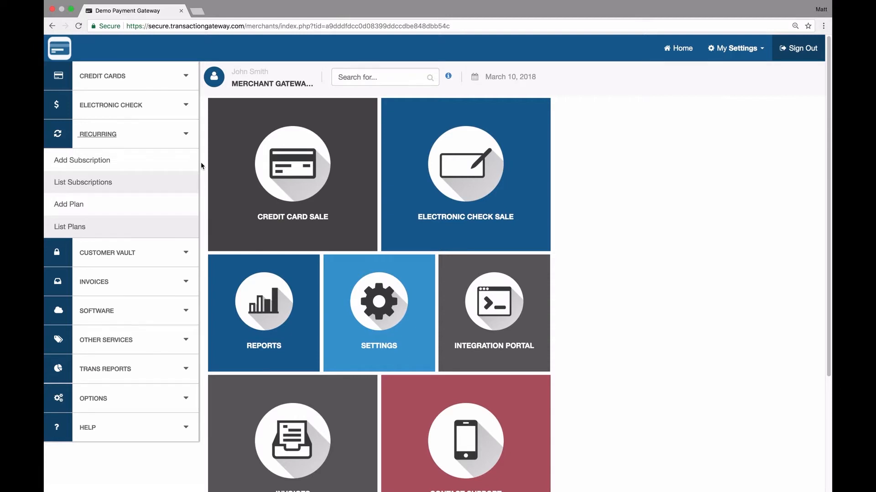
Start a new recurring billing plan and set the amount to charge each time to $10.00
left_click(74, 211)
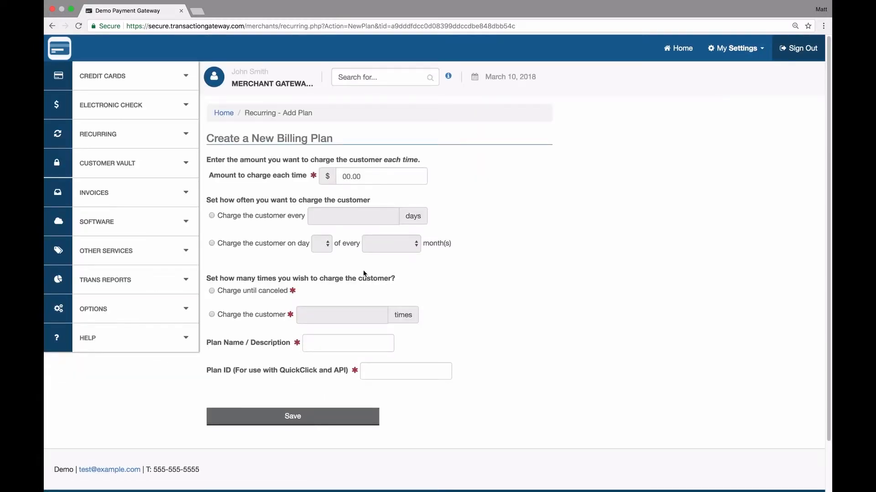
left_click(358, 176)
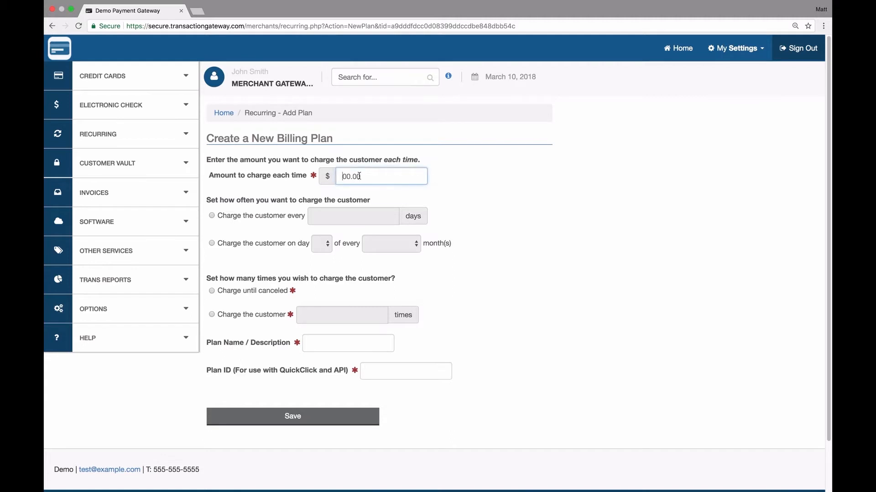
type("10.00")
Set the plan to charge the customer every 30 days
left_click(212, 216)
left_click(319, 222)
type("30")
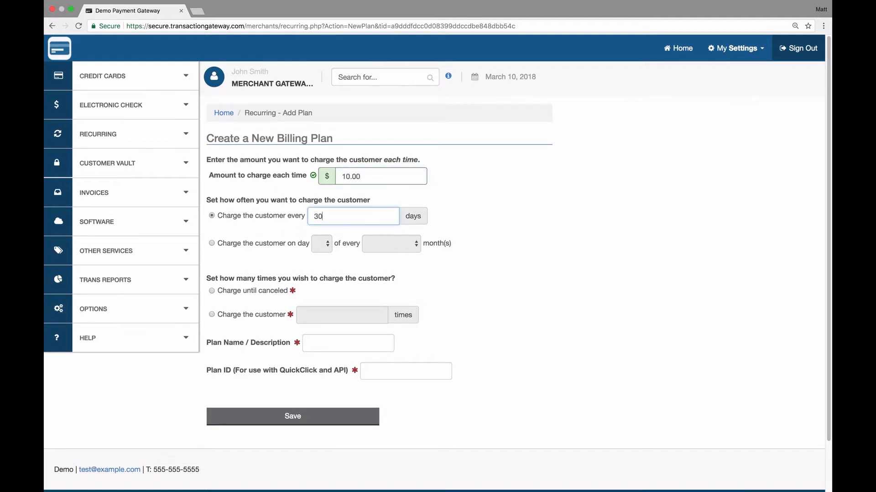
Set the plan to charge the customer on day 1 of every 1 month
left_click(212, 244)
left_click(322, 245)
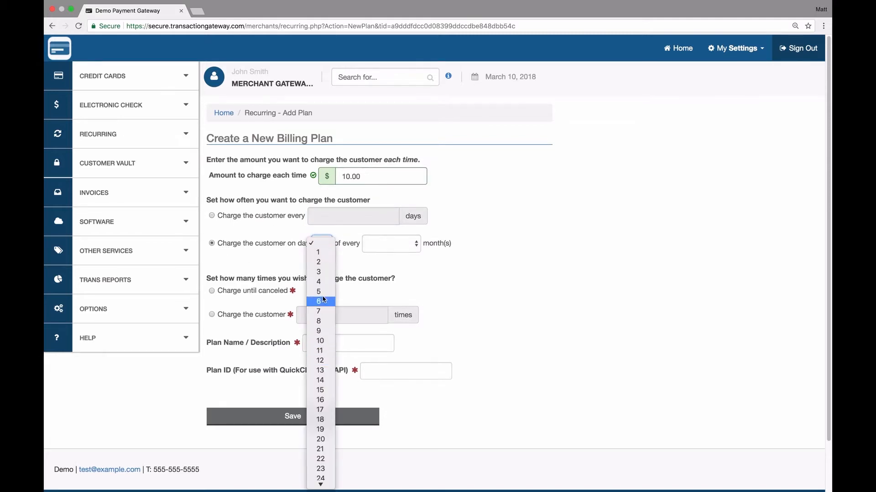
left_click(334, 252)
left_click(403, 244)
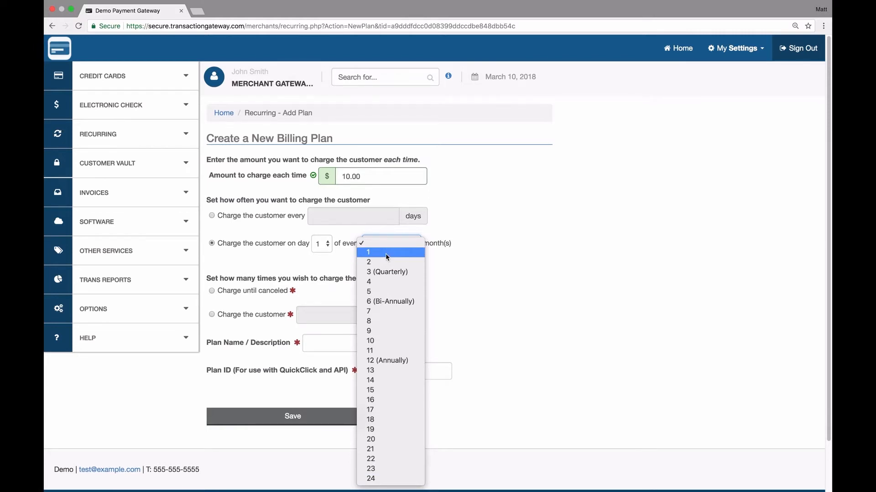
key("Escape")
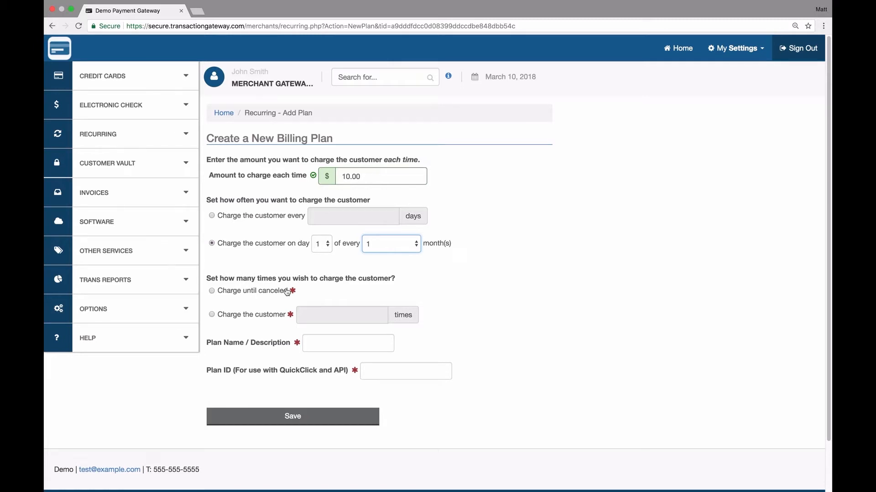
Set the number of charges for the plan to Charge until canceled
left_click(259, 316)
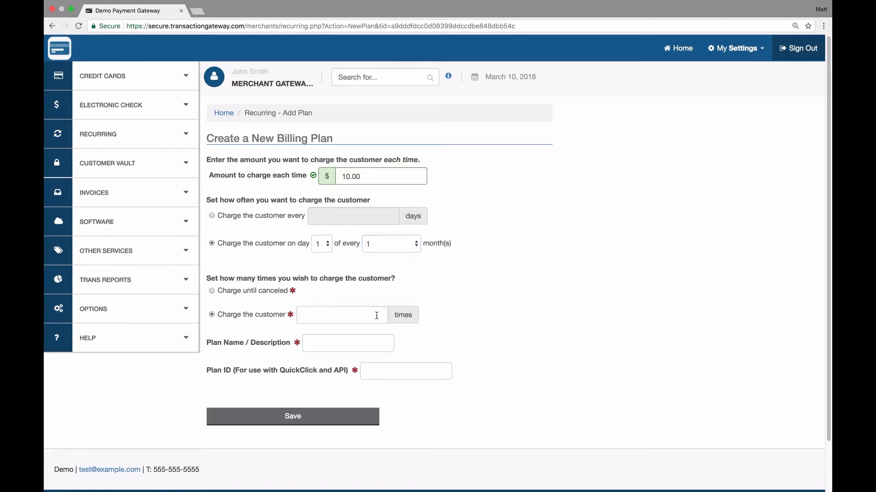
left_click(336, 312)
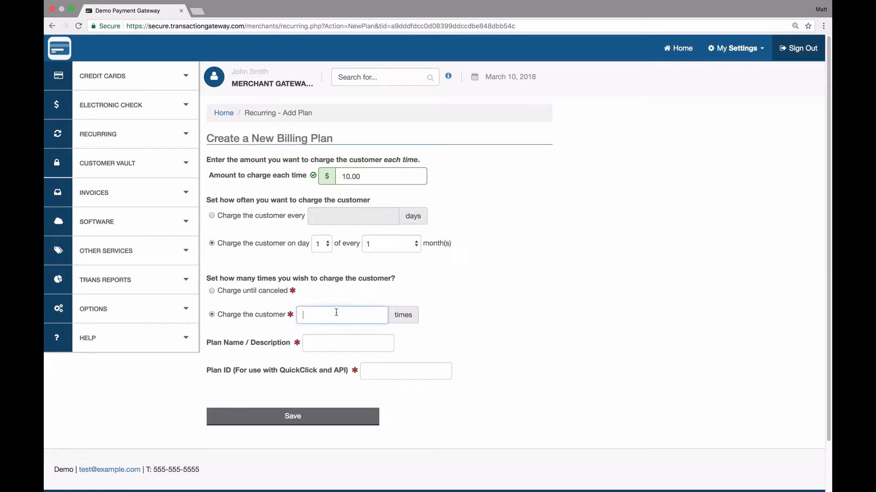
left_click(221, 292)
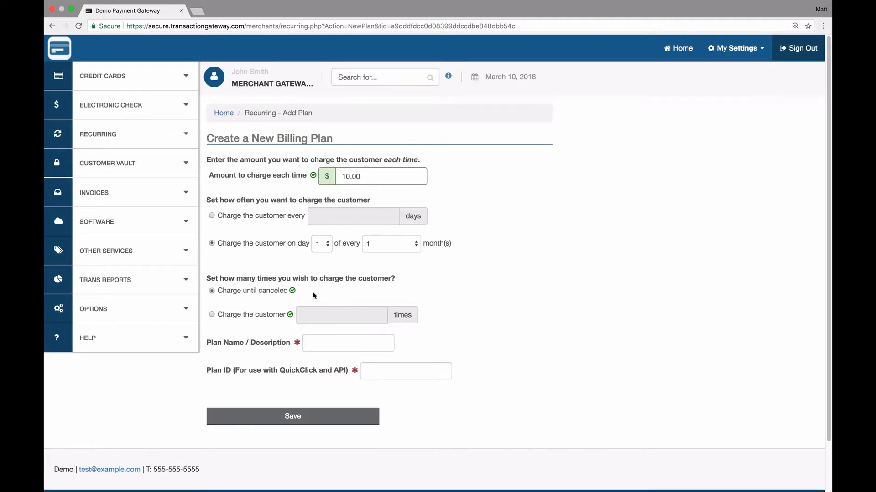
Name the plan Test Plan, give it the plan ID testplan, and save it
left_click(344, 342)
type("Test Plan")
key("Tab")
type("testplan")
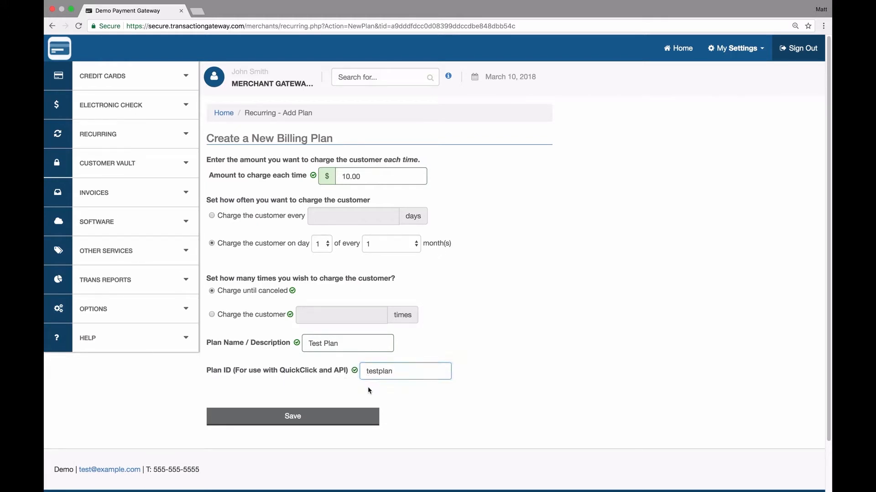
left_click(299, 414)
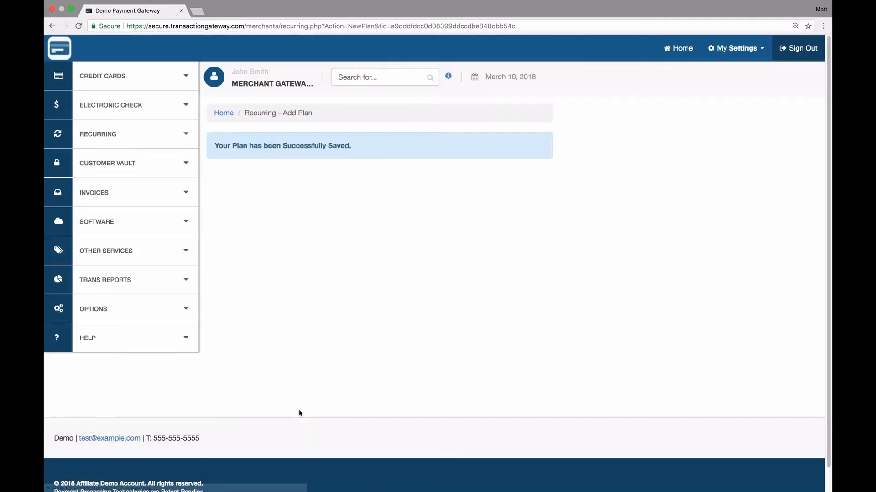
Open the list of recurring plans to check the saved plan
left_click(114, 144)
left_click(89, 230)
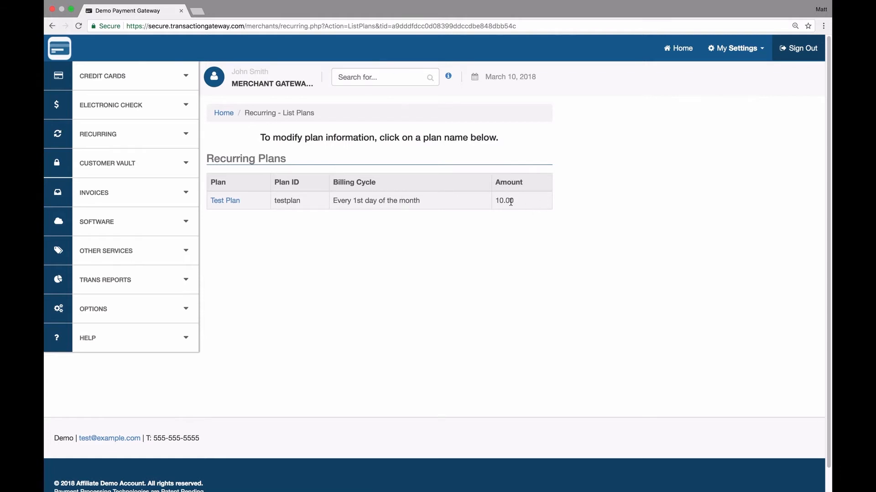
Start a new credit card subscription and review its form, including the Add to Customer Vault information
left_click(170, 133)
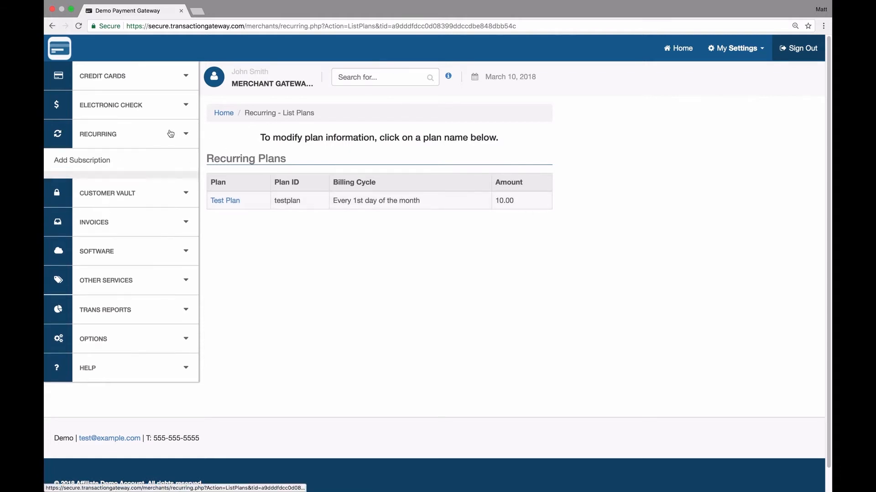
left_click(80, 159)
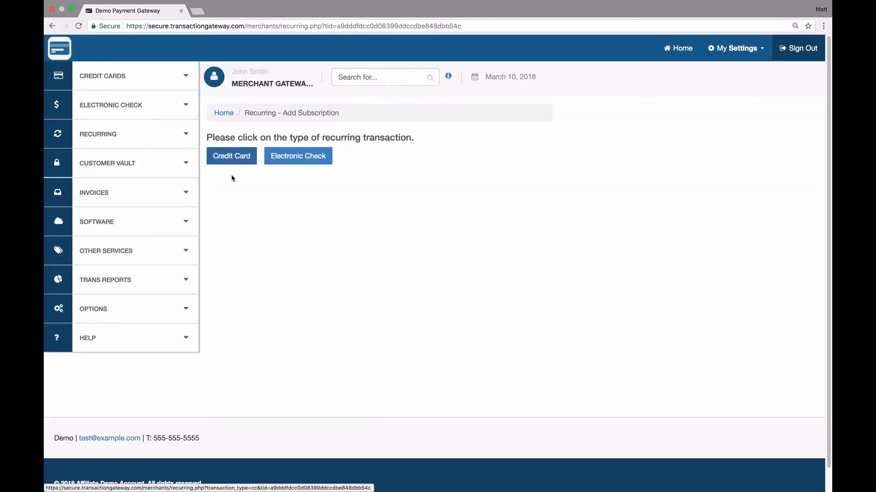
left_click(222, 155)
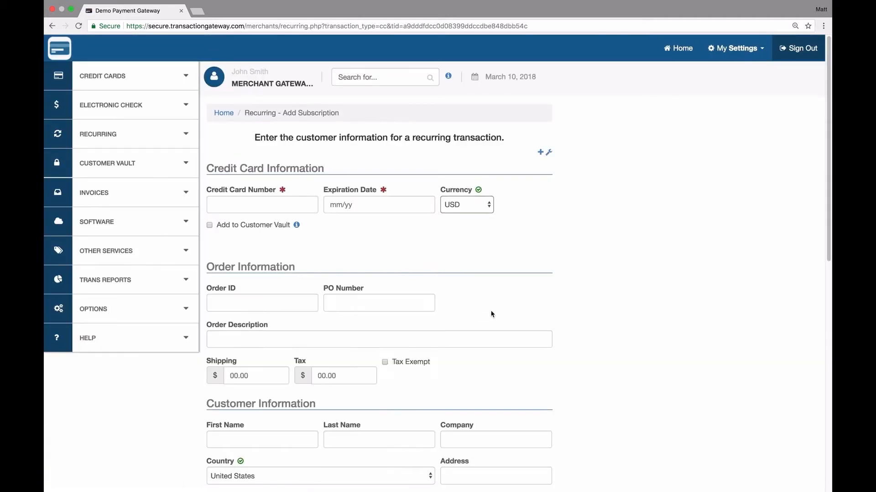
scroll(492, 314, "down", 10)
scroll(491, 314, "up", 10)
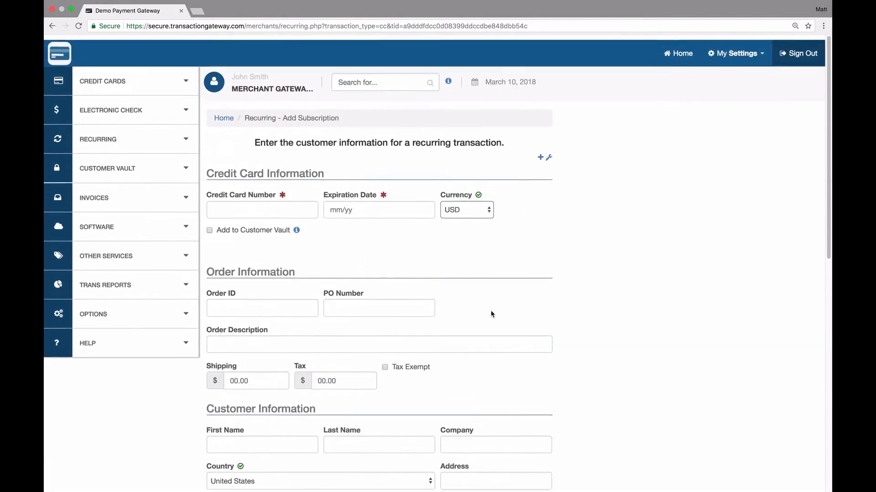
scroll(491, 312, "down", 10)
scroll(280, 253, "up", 5)
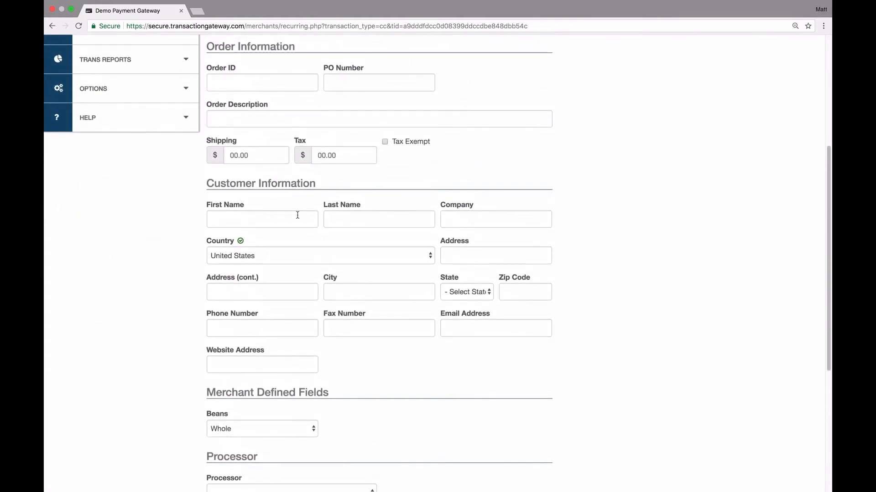
scroll(347, 300, "up", 5)
left_click(296, 225)
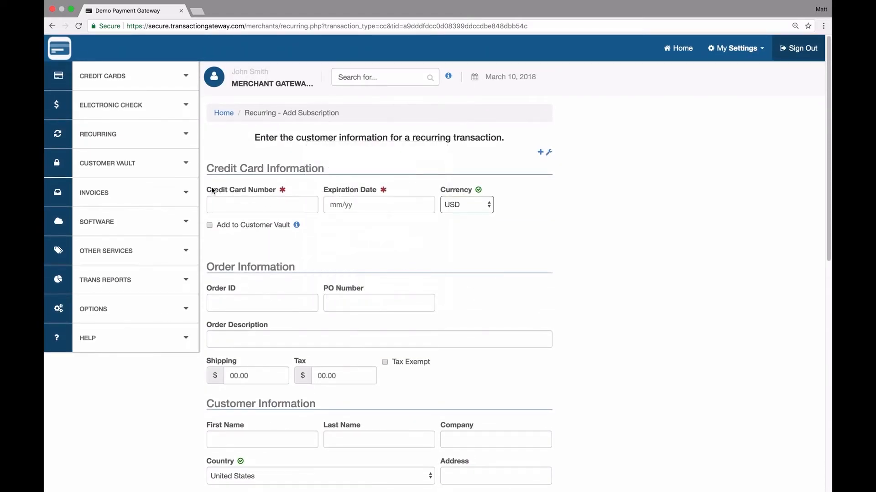
Enter the credit card number and set the expiration date to 1020
left_click(252, 201)
type("4111111111111111")
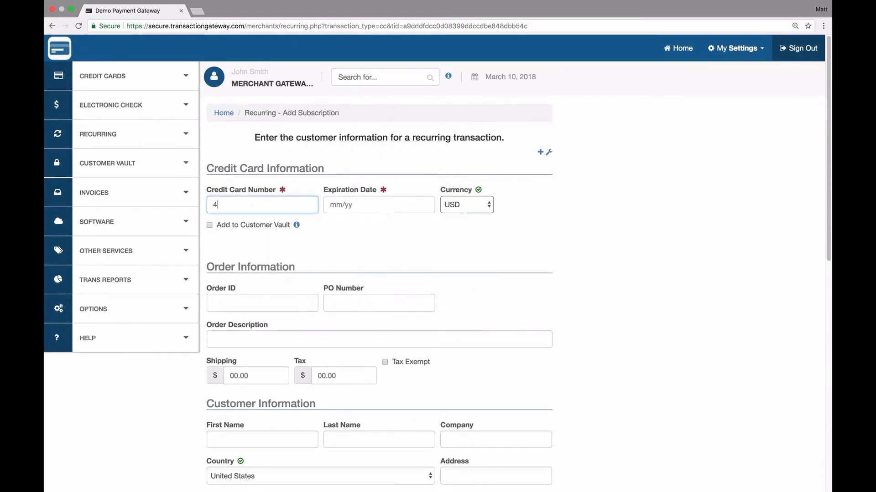
key("Tab")
type("1020")
key("Tab")
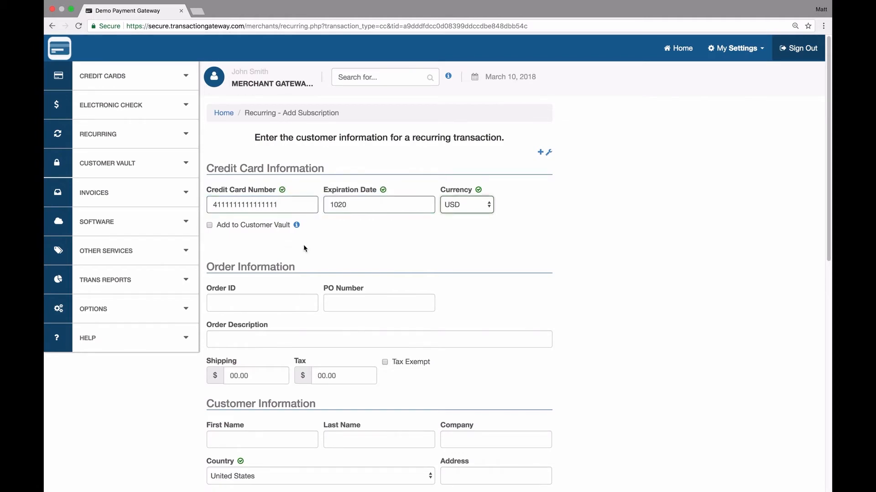
Enter the customer's first name and last name in the customer information
scroll(301, 244, "down", 4)
left_click(263, 283)
type("Jane")
key("Tab")
type("Doe")
Enable Send Receipt Email and continue to the second step of the subscription
scroll(260, 265, "down", 8)
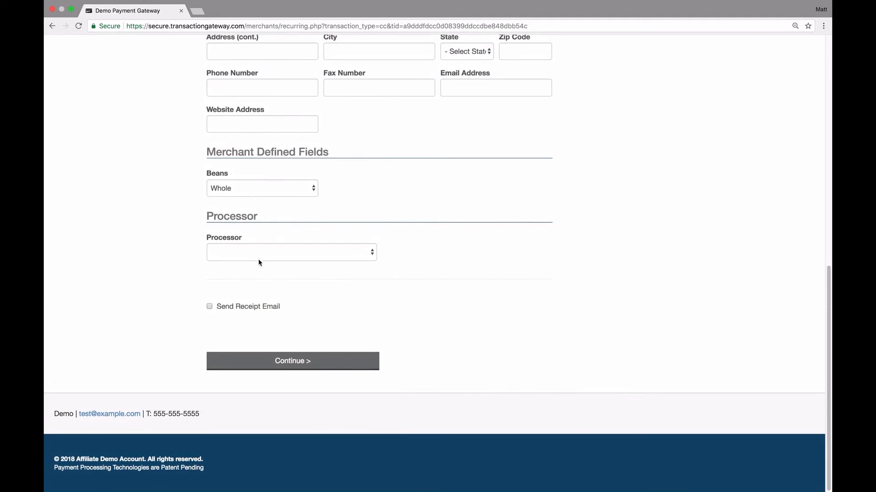
left_click(210, 306)
left_click(297, 363)
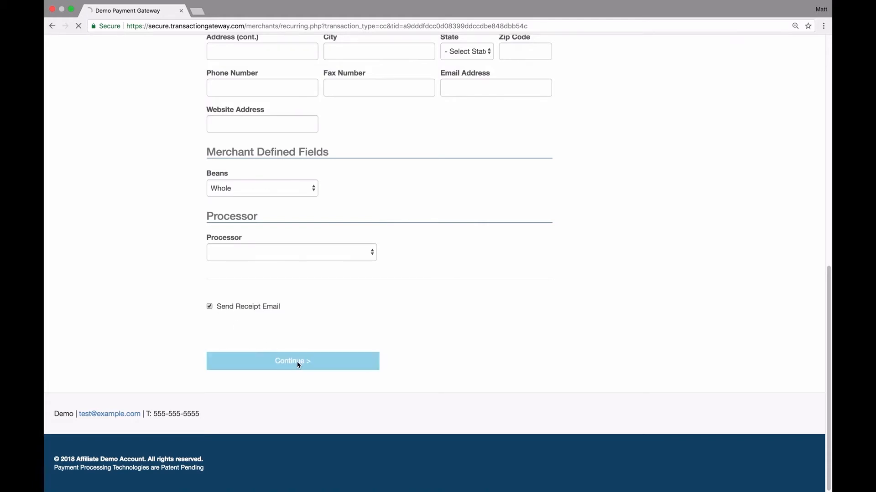
Choose Test Plan as the subscription's existing billing plan
left_click(227, 214)
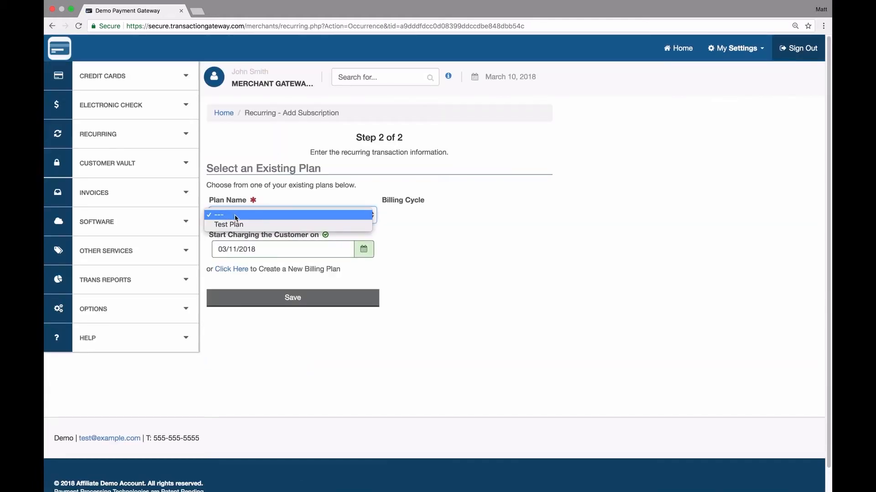
left_click(224, 227)
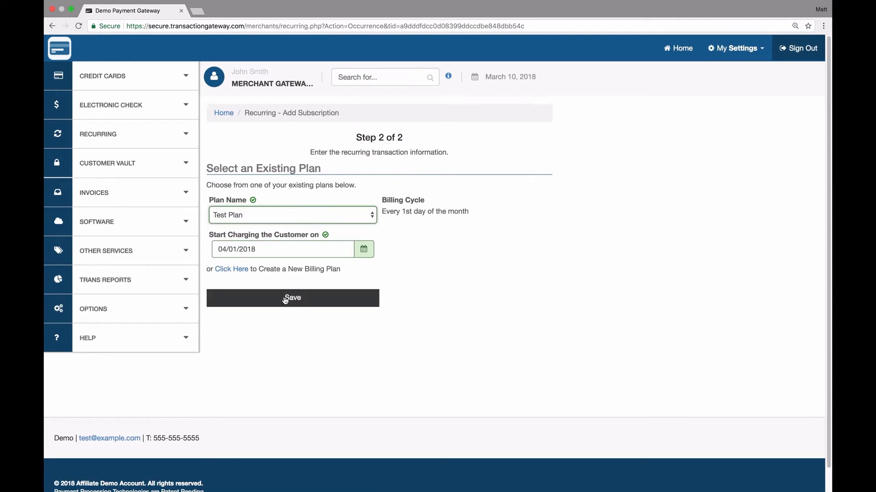
Examine the form for creating a new billing plan within the subscription, and return to the existing plan selection
left_click(219, 270)
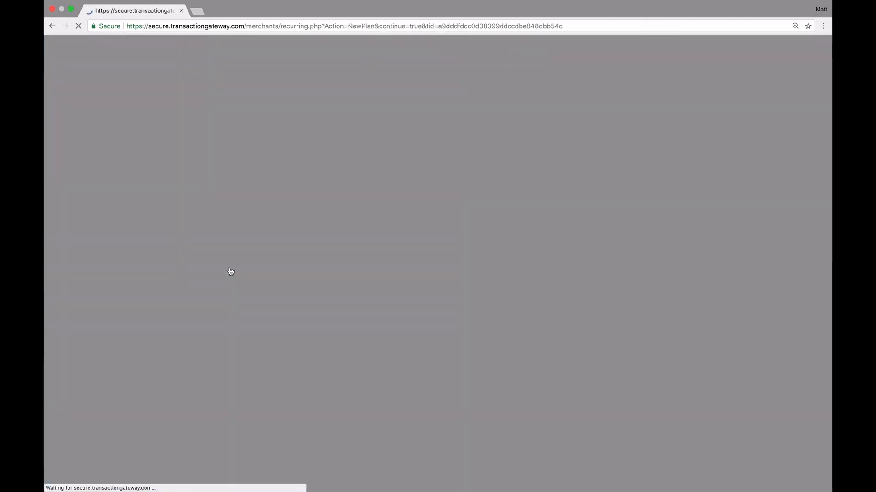
scroll(292, 307, "down", 3)
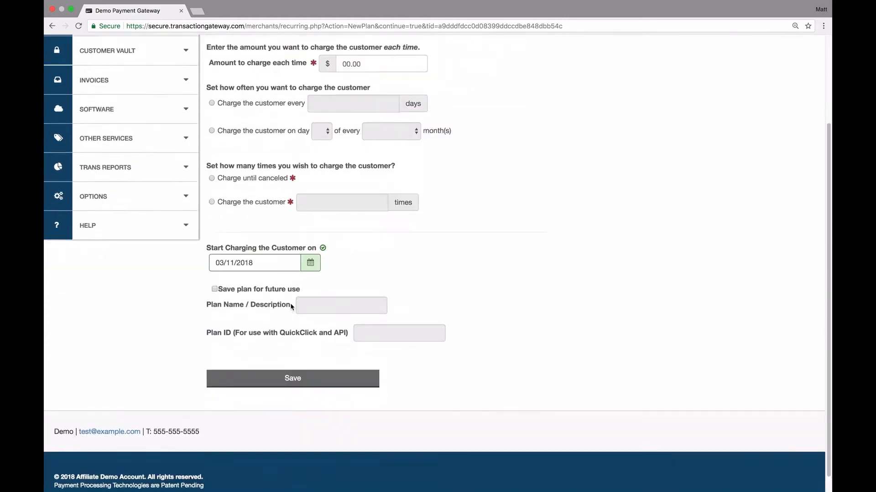
scroll(291, 307, "up", 3)
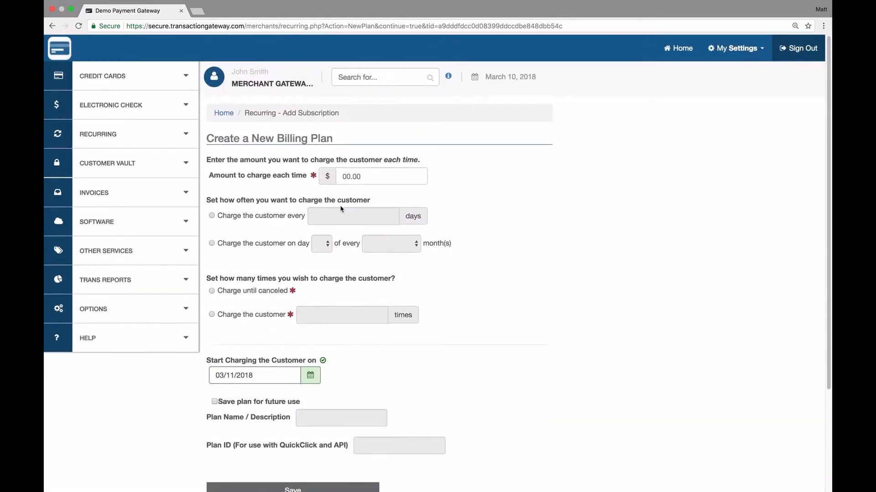
scroll(297, 273, "down", 5)
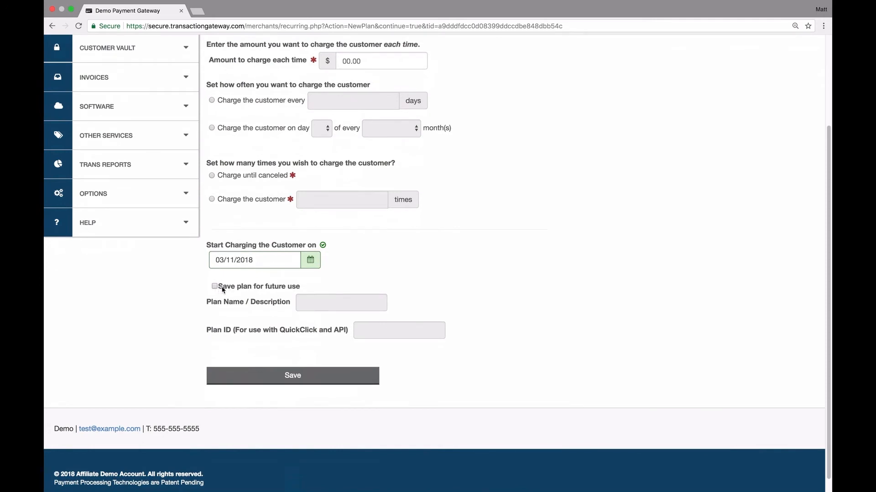
left_click(53, 26)
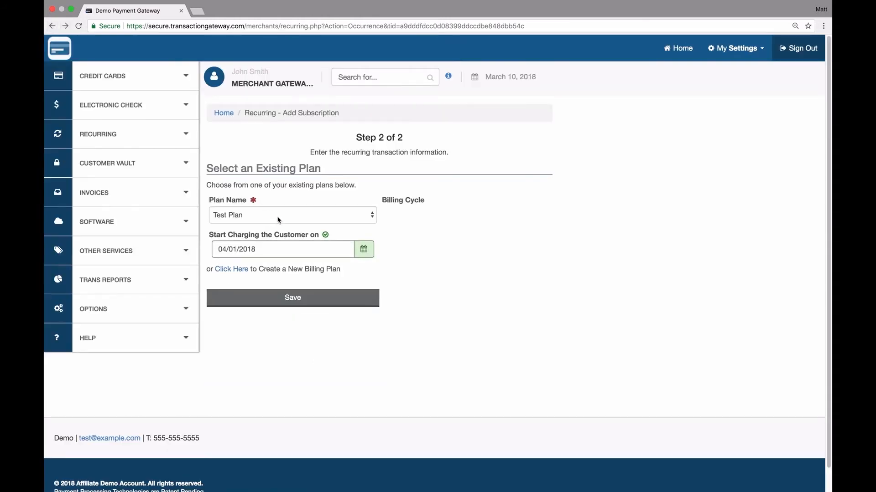
Save the subscription with Test Plan as its billing plan
left_click(314, 220)
left_click(305, 215)
left_click(303, 298)
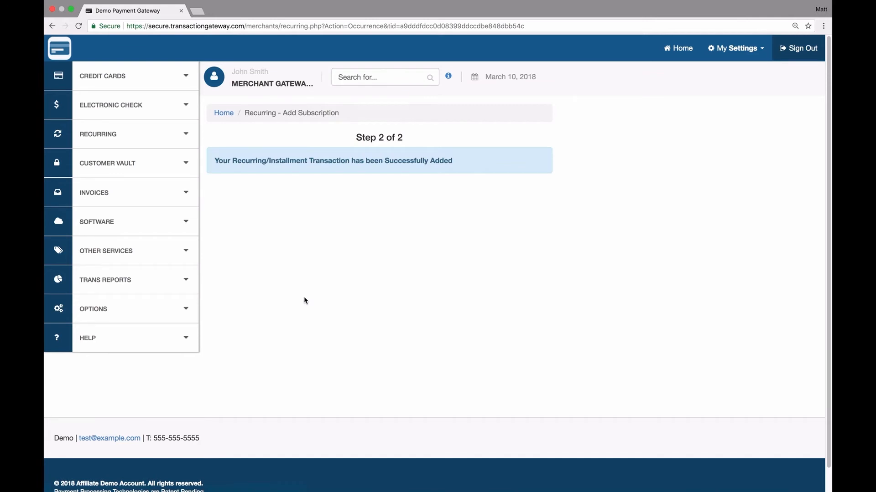
Open the list of subscriptions and review the recurring customer list and search filters
left_click(140, 139)
left_click(98, 182)
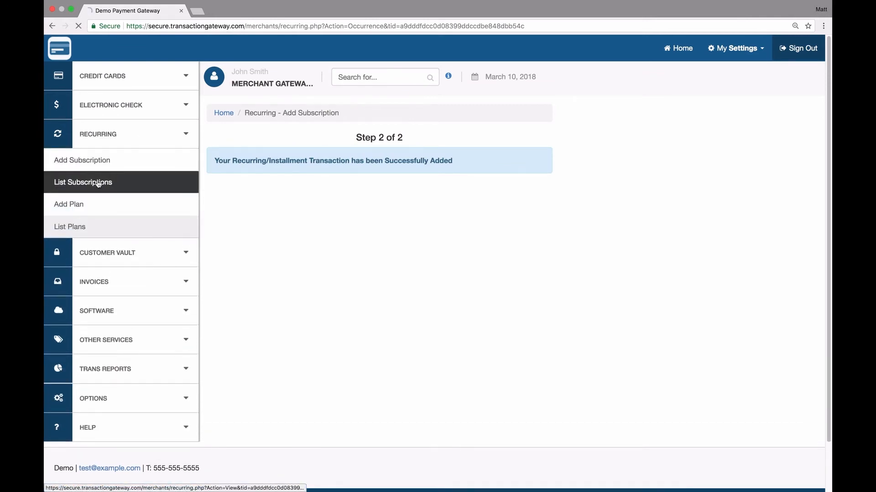
scroll(250, 277, "down", 6)
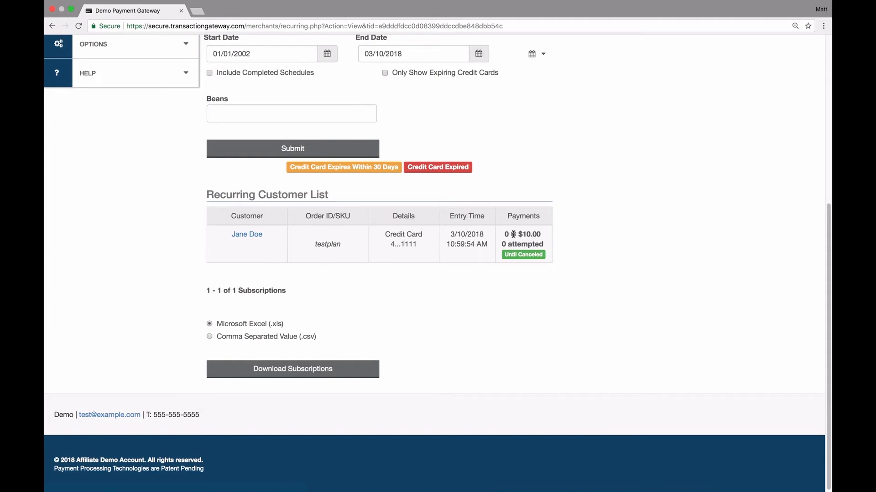
scroll(516, 258, "up", 6)
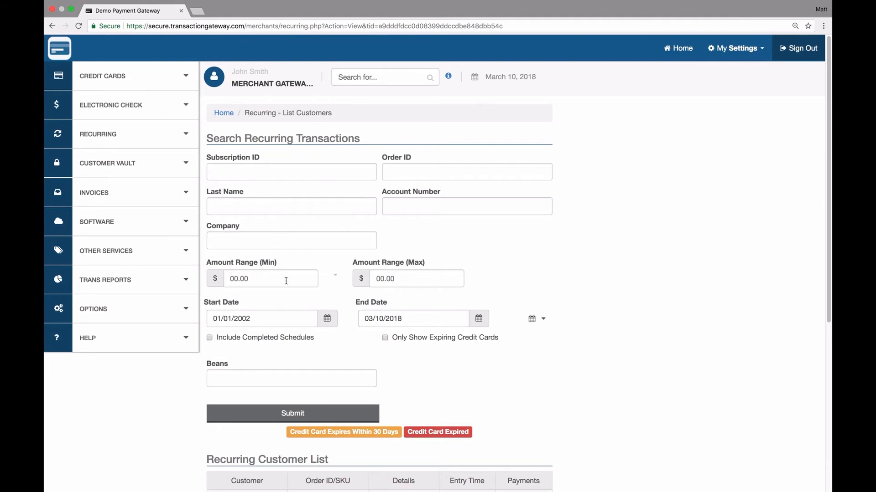
Open the customer's subscription from the recurring customer list and look through its billing, card and customer details
scroll(286, 280, "down", 3)
scroll(286, 281, "down", 2)
left_click(250, 267)
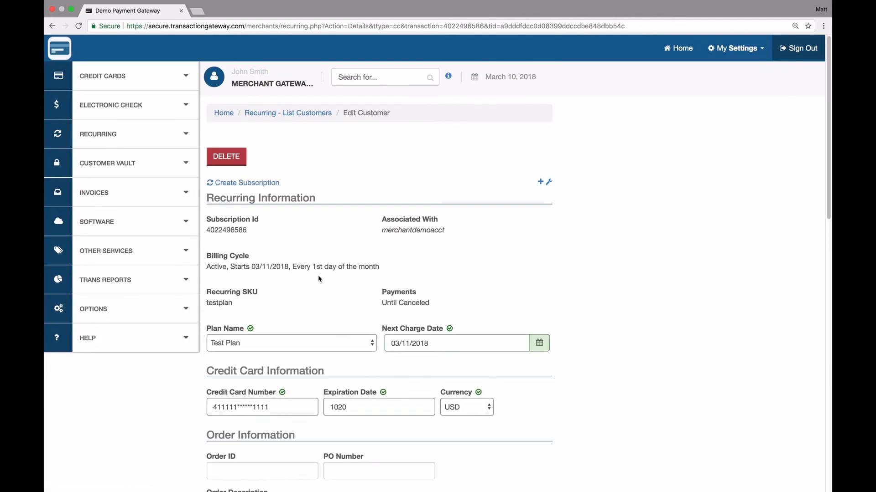
scroll(318, 277, "down", 5)
scroll(318, 278, "down", 5)
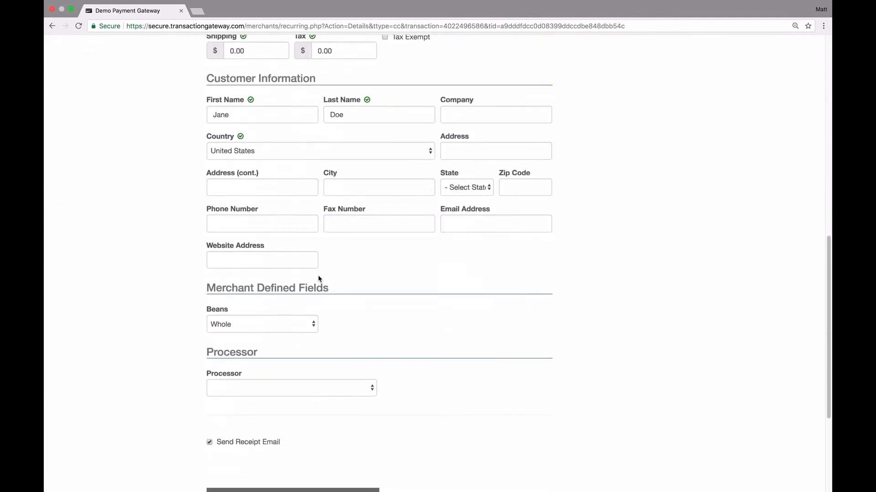
Switch the subscription's plan to (CUSTOM PLAN), examine its billing plan form, and return to the subscription without saving
scroll(319, 278, "up", 8)
left_click(350, 197)
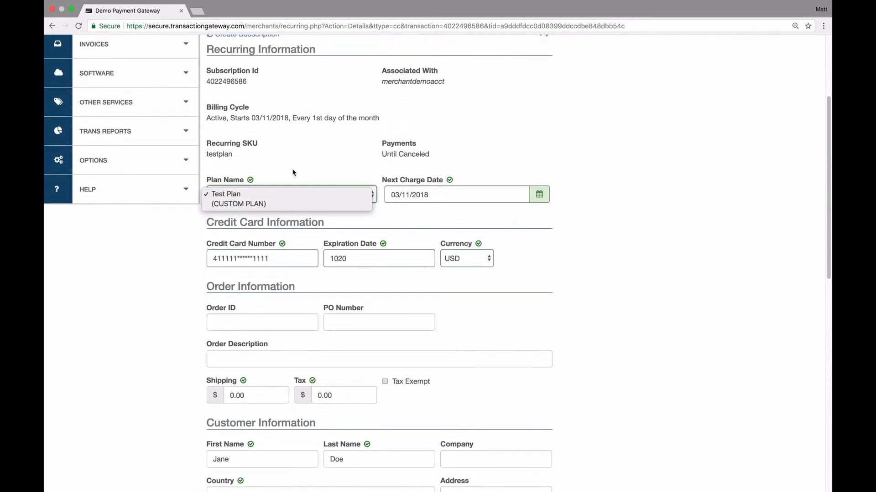
left_click(419, 223)
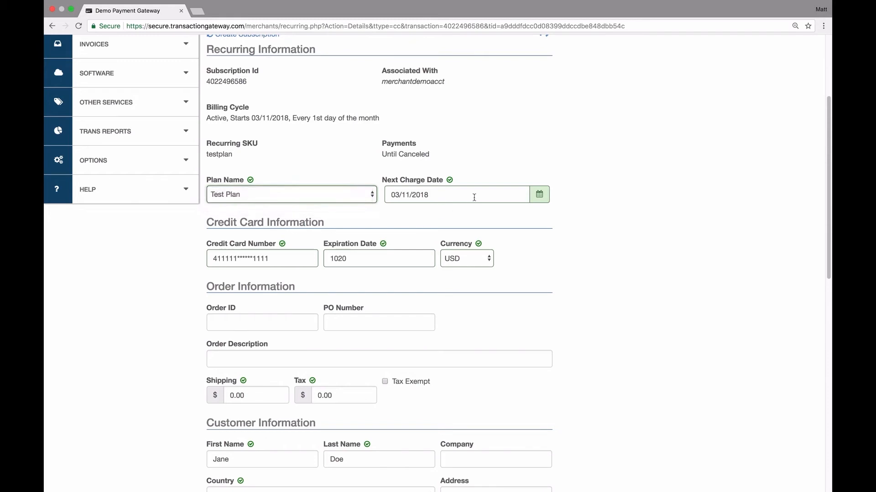
left_click(356, 196)
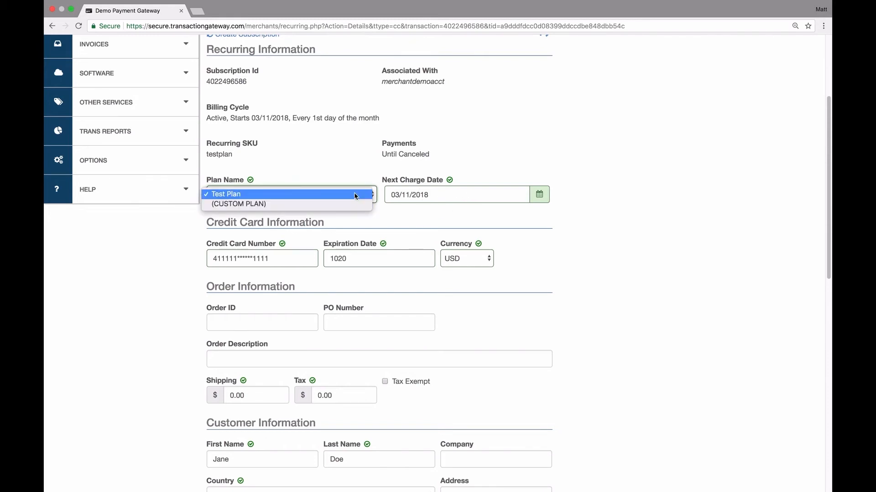
left_click(302, 204)
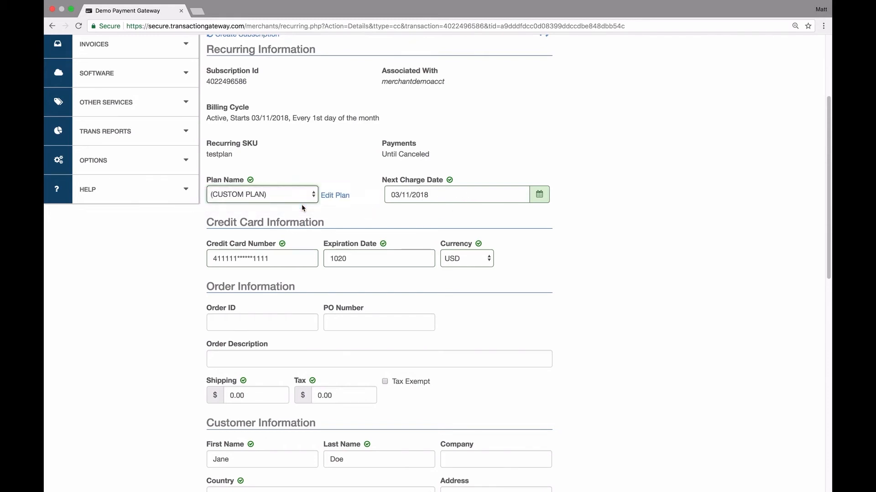
left_click(332, 195)
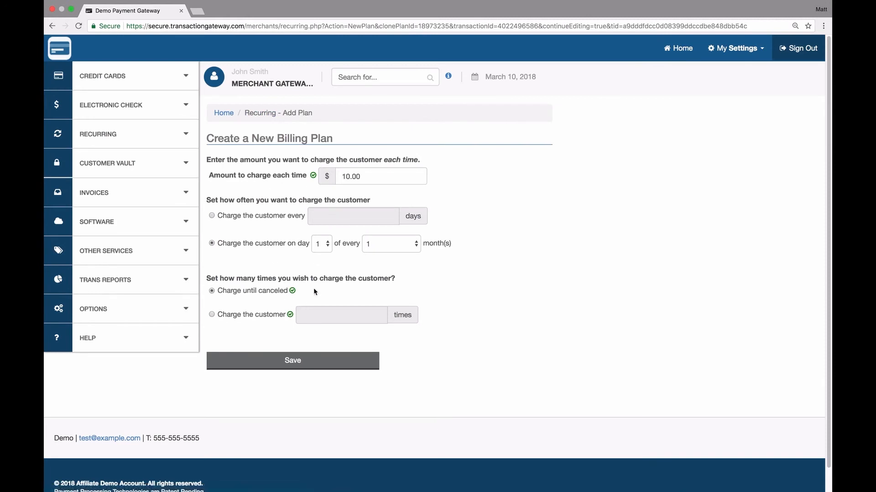
left_click(52, 26)
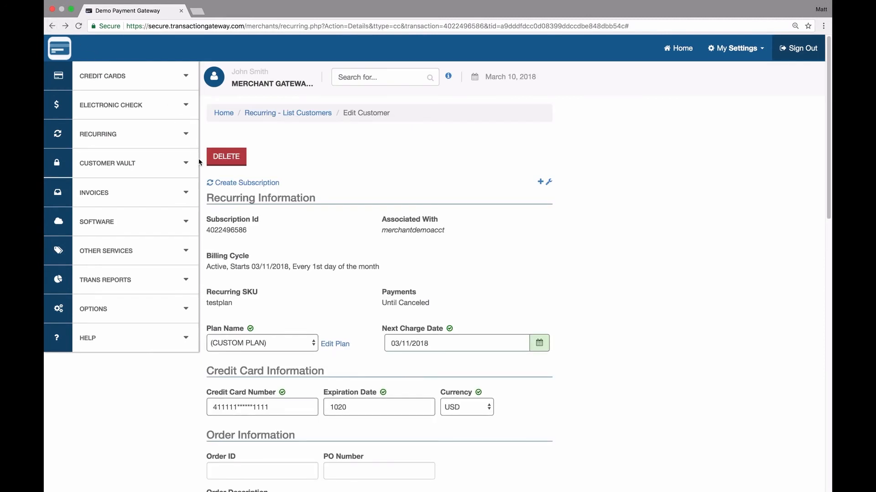
Start deleting the customer's subscription, and cancel the deletion
left_click(230, 162)
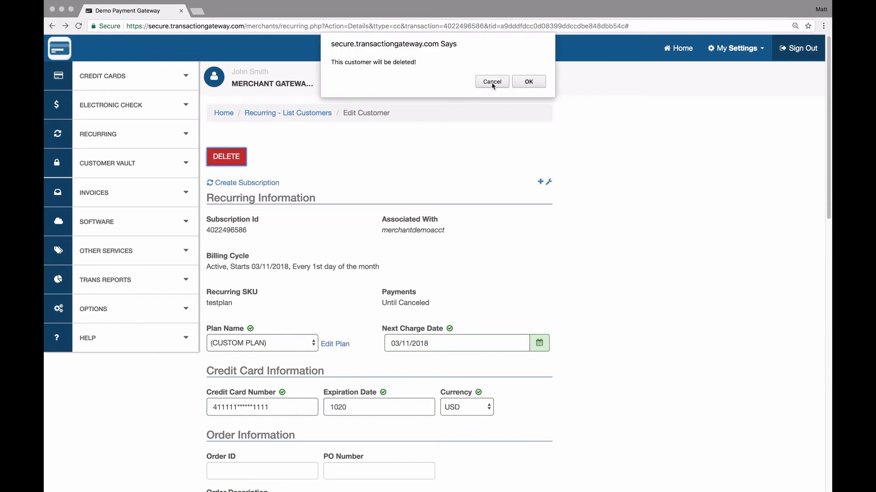
left_click(492, 82)
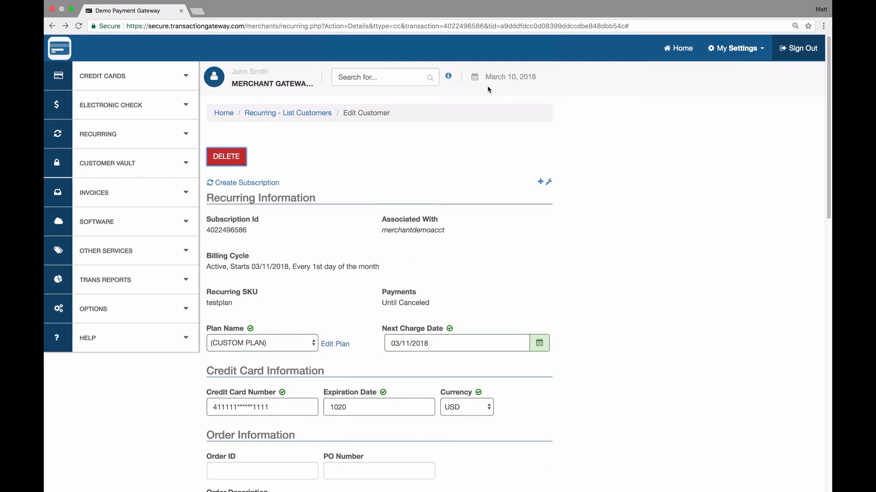
Open Test Plan from the list of recurring plans and review its amount, billing frequency, duration and plan ID settings
left_click(153, 135)
left_click(96, 227)
left_click(224, 201)
scroll(221, 204, "down", 2)
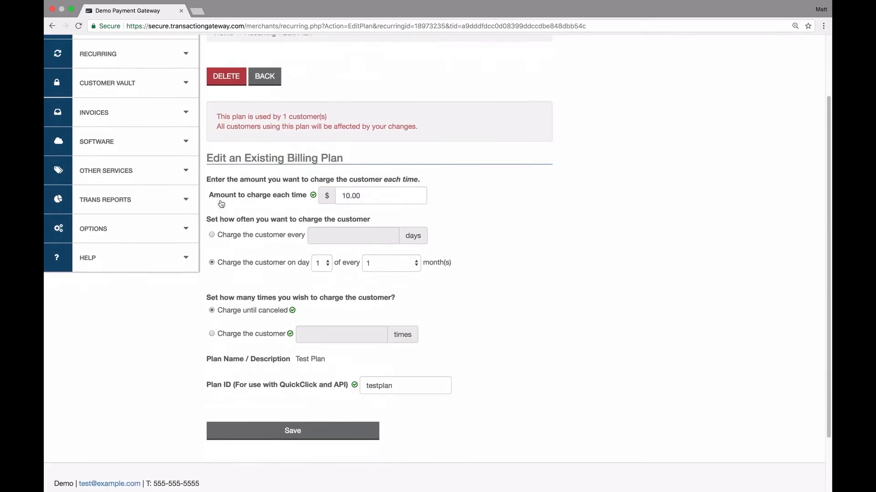
scroll(221, 204, "down", 1)
scroll(300, 232, "up", 3)
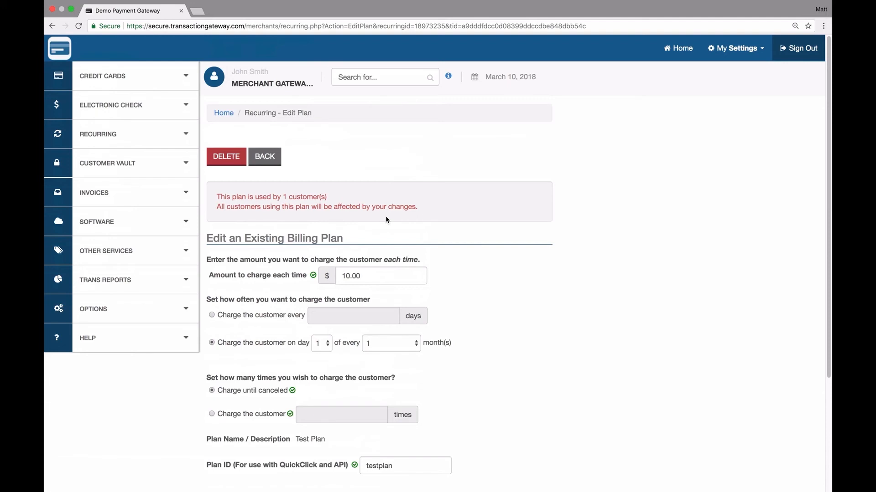
Delete Test Plan together with all customers that were using it
left_click(235, 161)
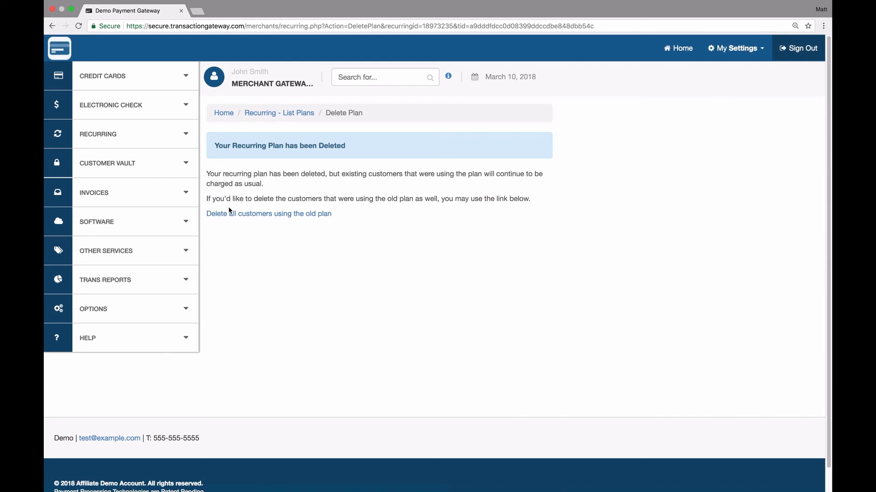
left_click(259, 214)
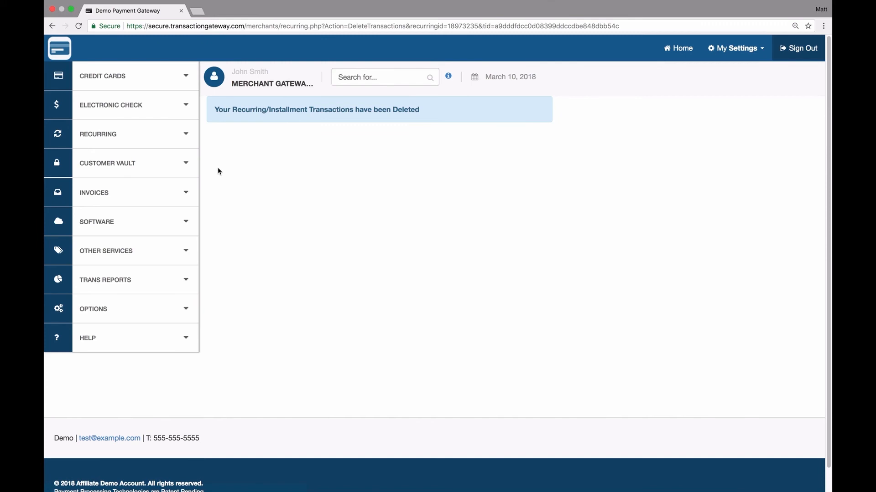
Show the available recurring billing options
left_click(155, 138)
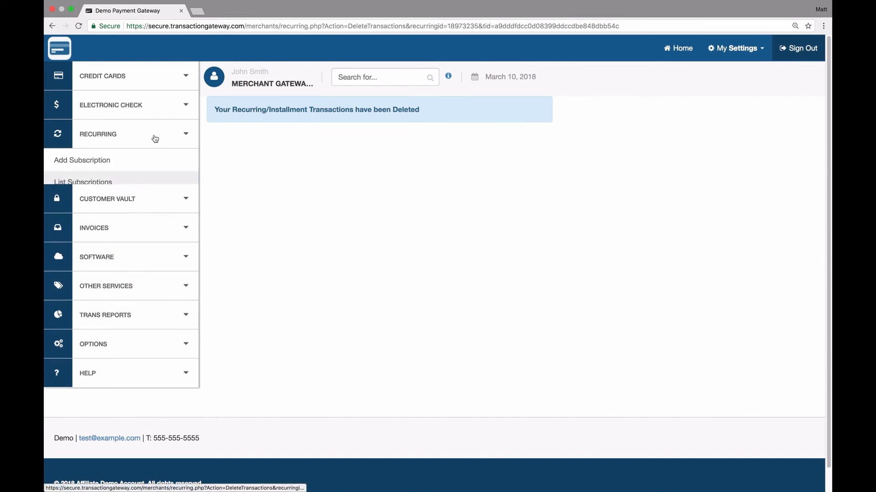